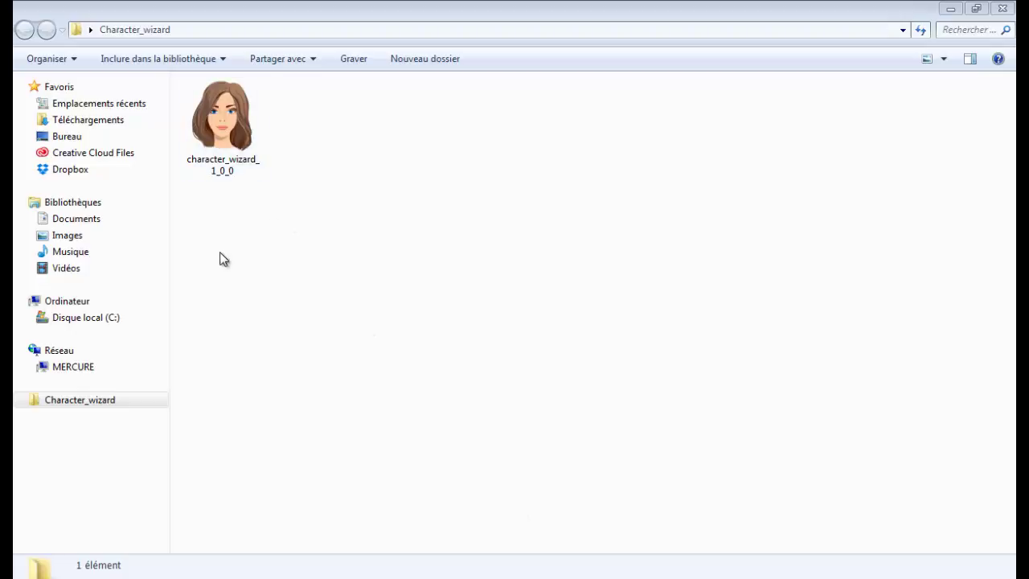
Launch character_wizard_1_0_0 from the Character_wizard folder, allow it to run, and choose to create a new character.
{"action": "double_click", "coordinate": [221, 127]}
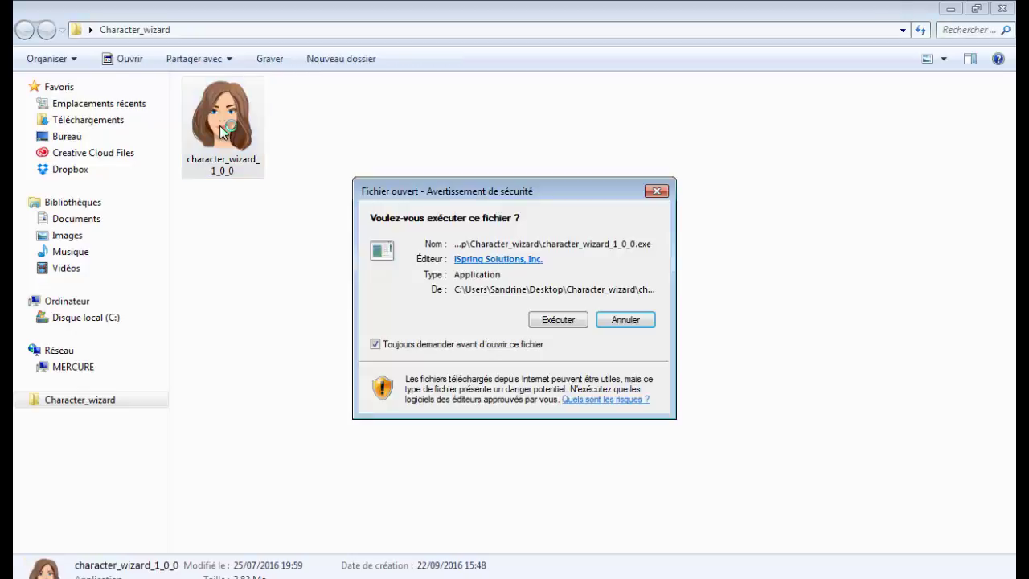
{"action": "left_click", "coordinate": [545, 321]}
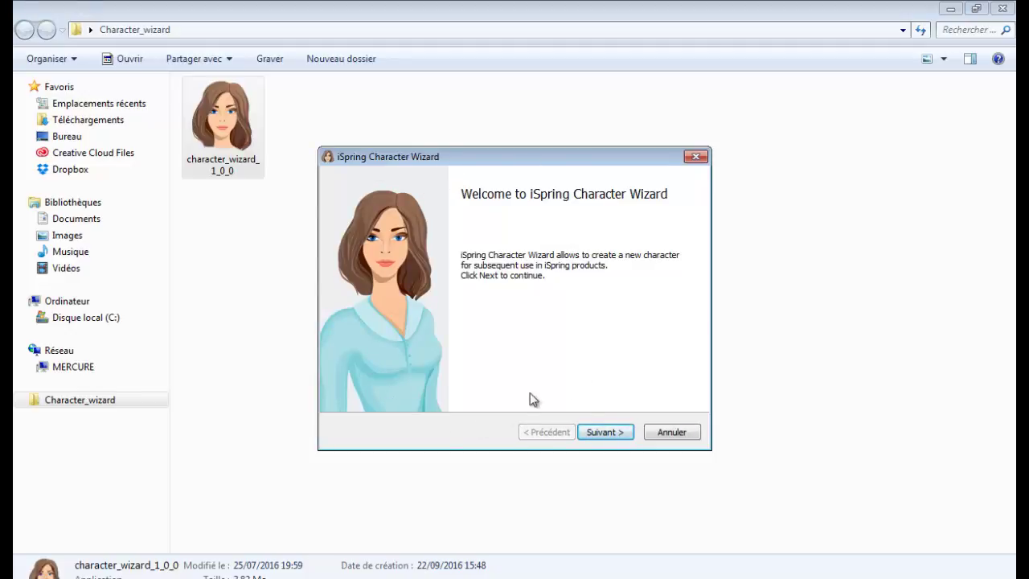
{"action": "left_click", "coordinate": [605, 434]}
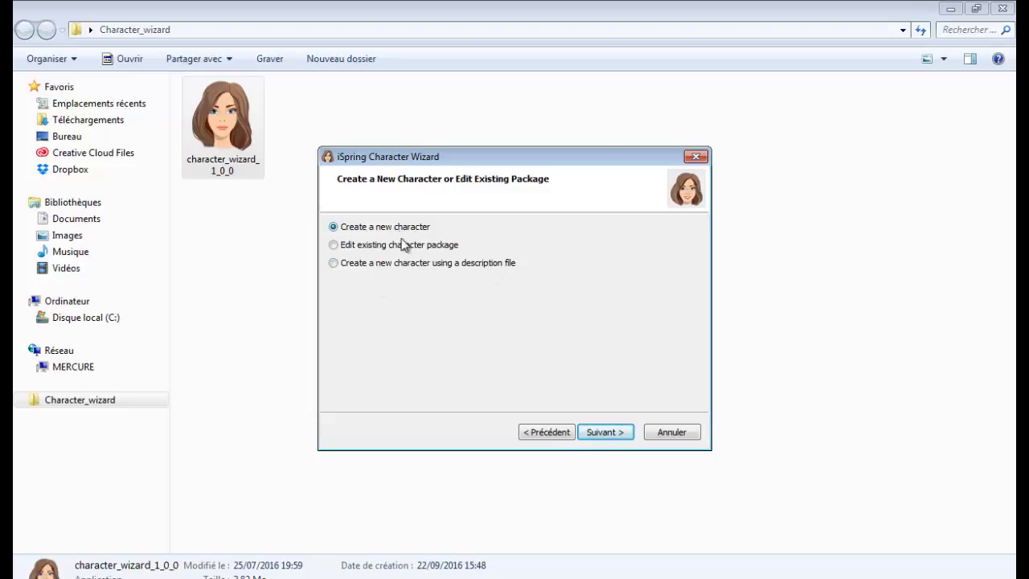
{"action": "left_click", "coordinate": [606, 433]}
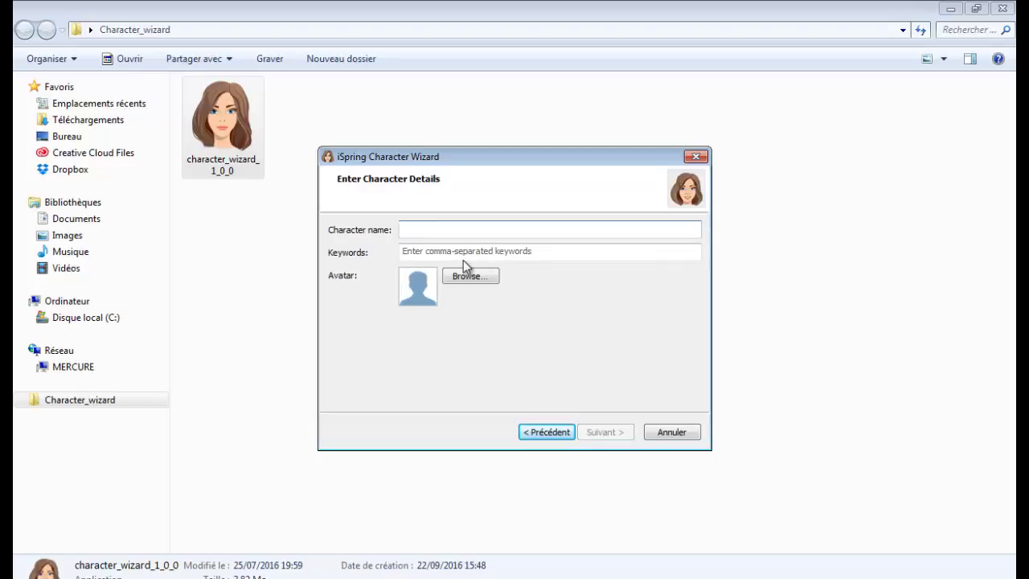
Name the character Bonhommes3D, enter the keywords "support, formation", and use the billionphotos-941176 image as its avatar.
{"action": "type", "text": "Bonhommes3D"}
{"action": "left_click", "coordinate": [471, 249]}
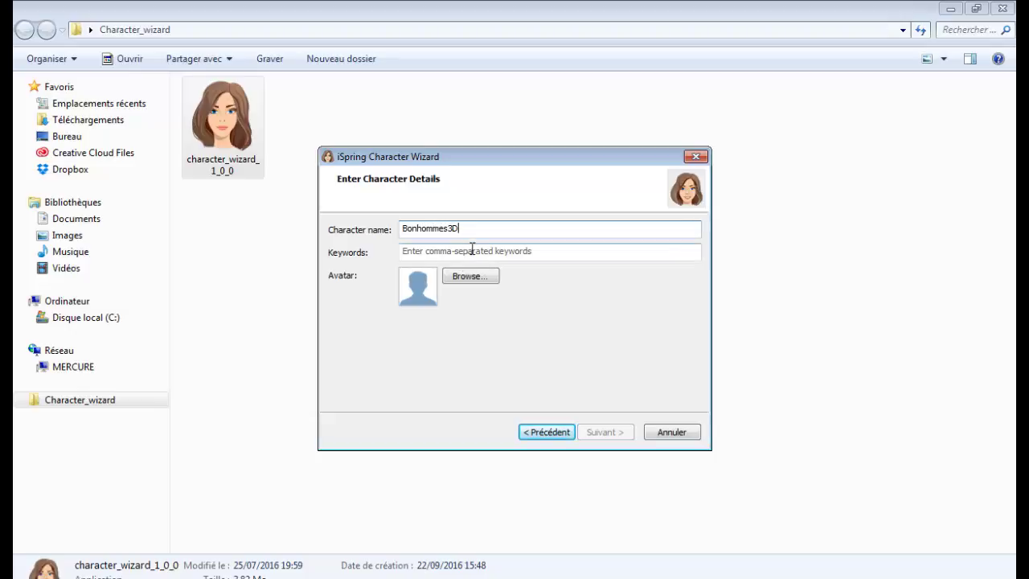
{"action": "type", "text": "s"}
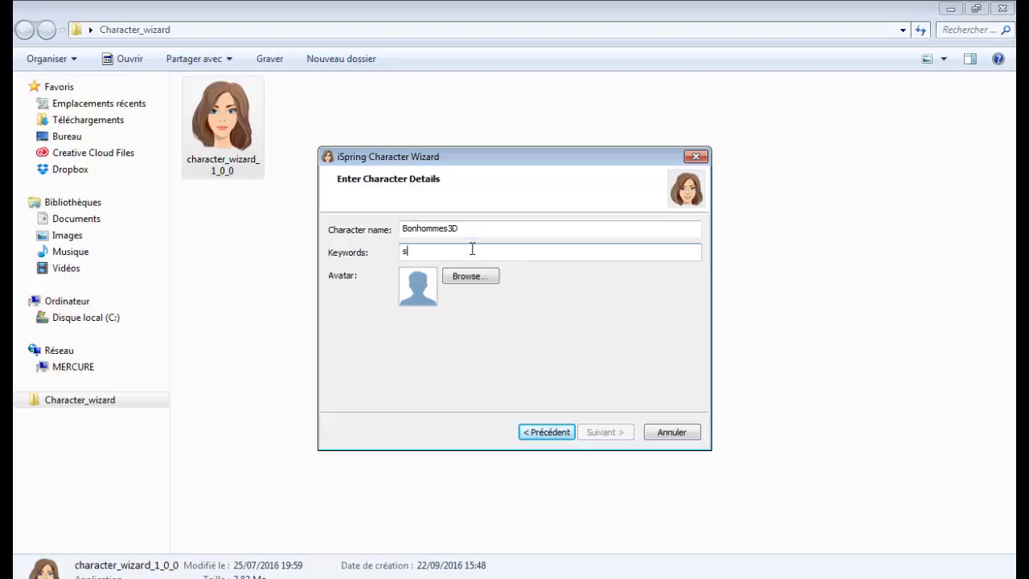
{"action": "type", "text": "upport, formation"}
{"action": "left_click", "coordinate": [473, 276]}
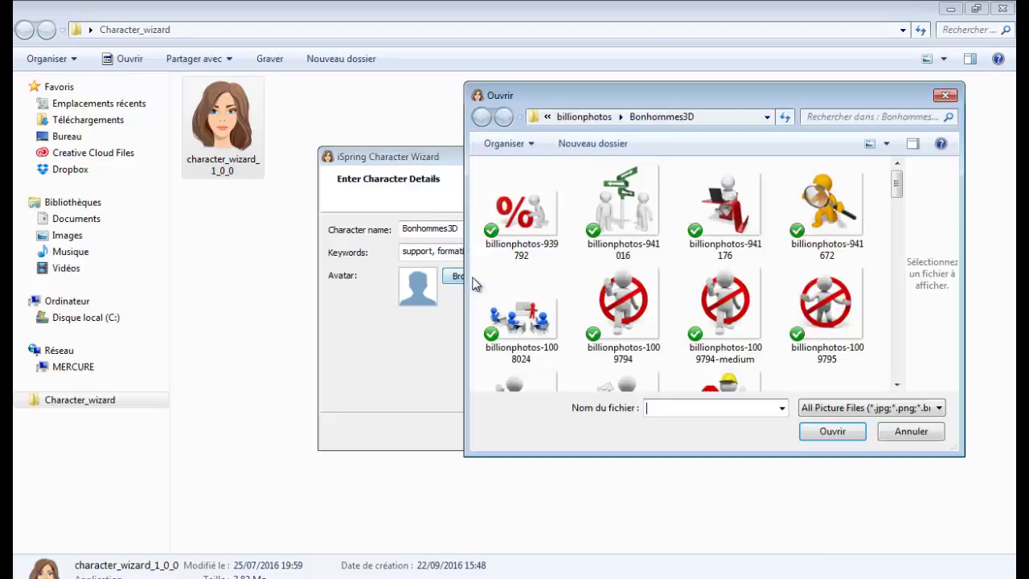
{"action": "double_click", "coordinate": [747, 197]}
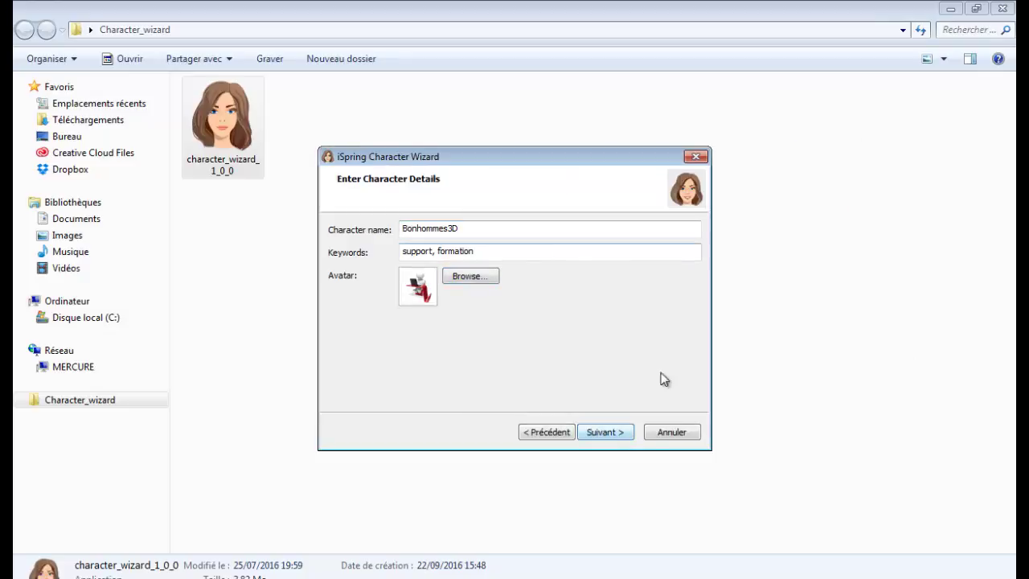
{"action": "left_click", "coordinate": [601, 433]}
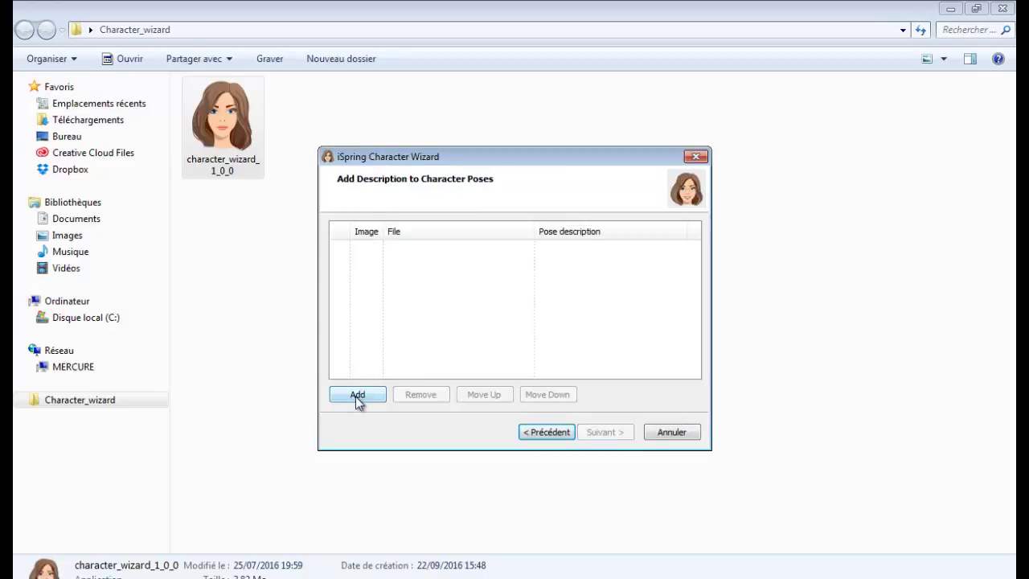
Add billionphotos-941176.png as the first character pose and describe it as "Studieux".
{"action": "left_click", "coordinate": [356, 395]}
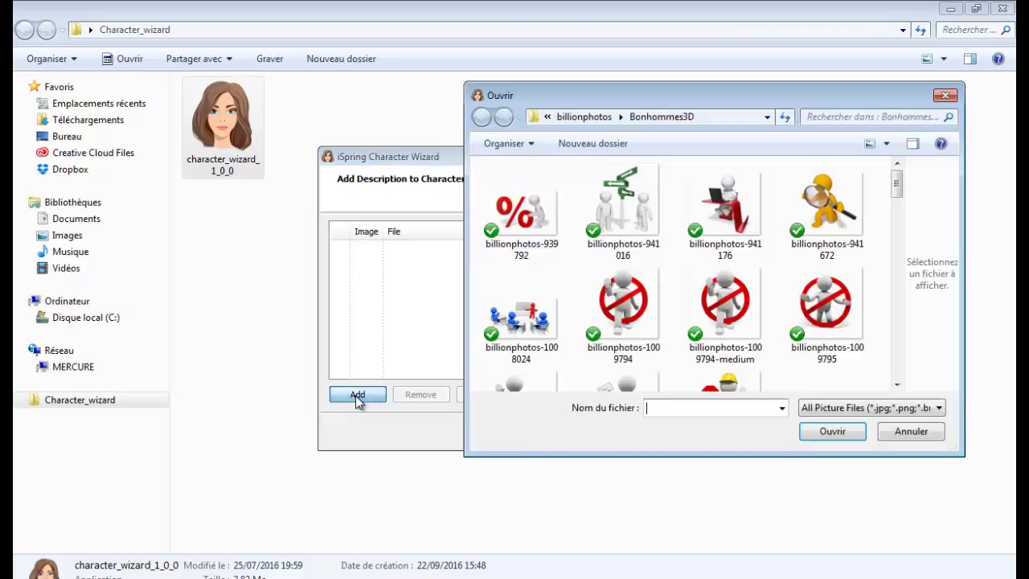
{"action": "double_click", "coordinate": [722, 206]}
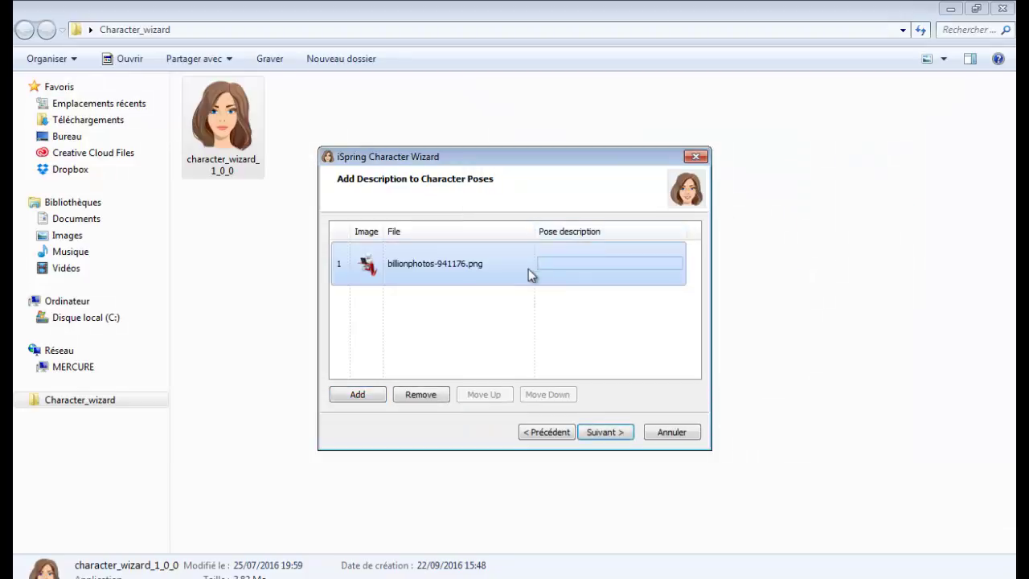
{"action": "left_click", "coordinate": [552, 263]}
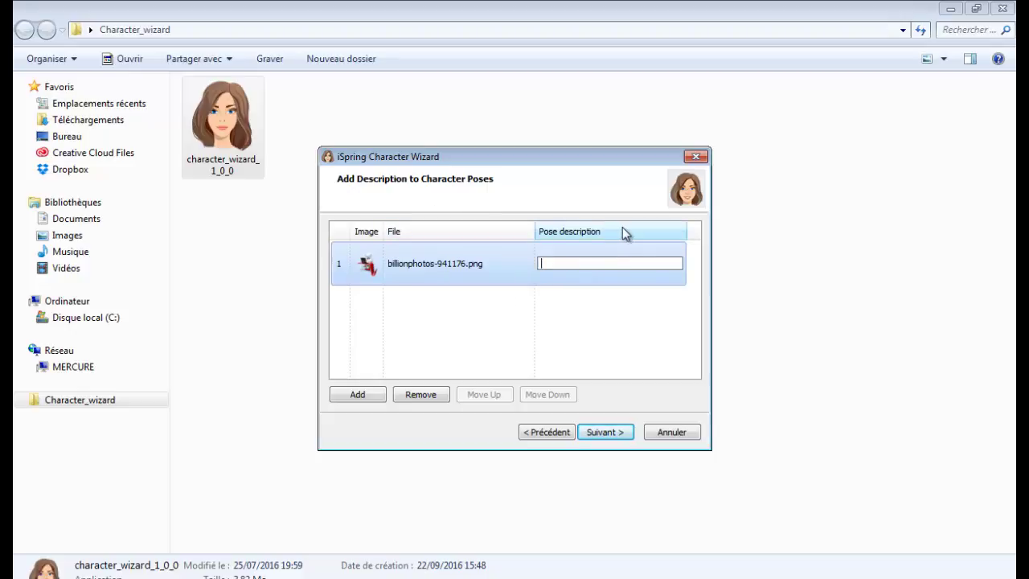
{"action": "type", "text": "Studieux"}
Add the question-mark figure billionphotos-1024849.png as the second pose and describe it as "Interrogatif".
{"action": "left_click", "coordinate": [358, 395]}
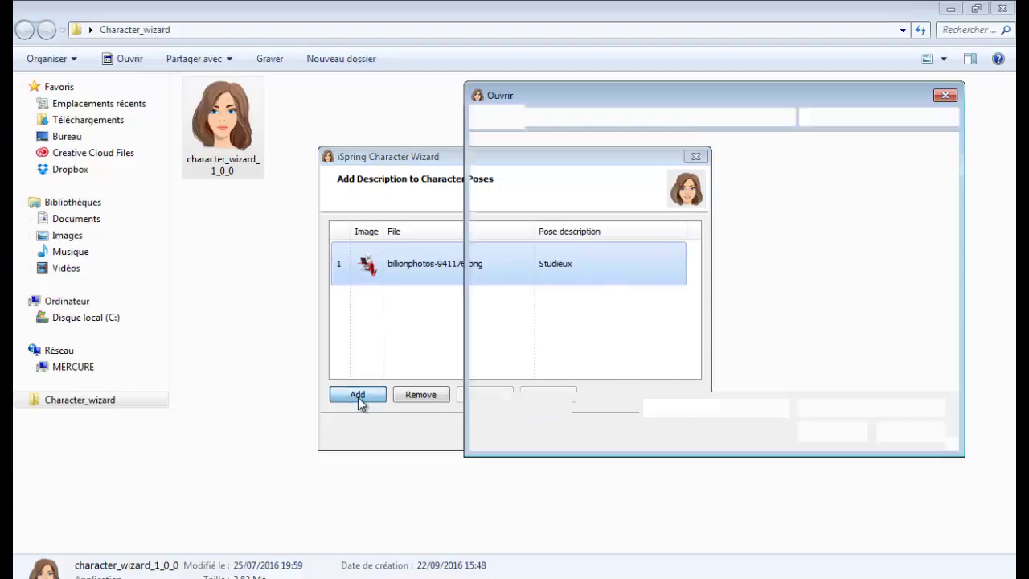
{"action": "left_click_drag", "start_coordinate": [897, 187], "coordinate": [902, 227]}
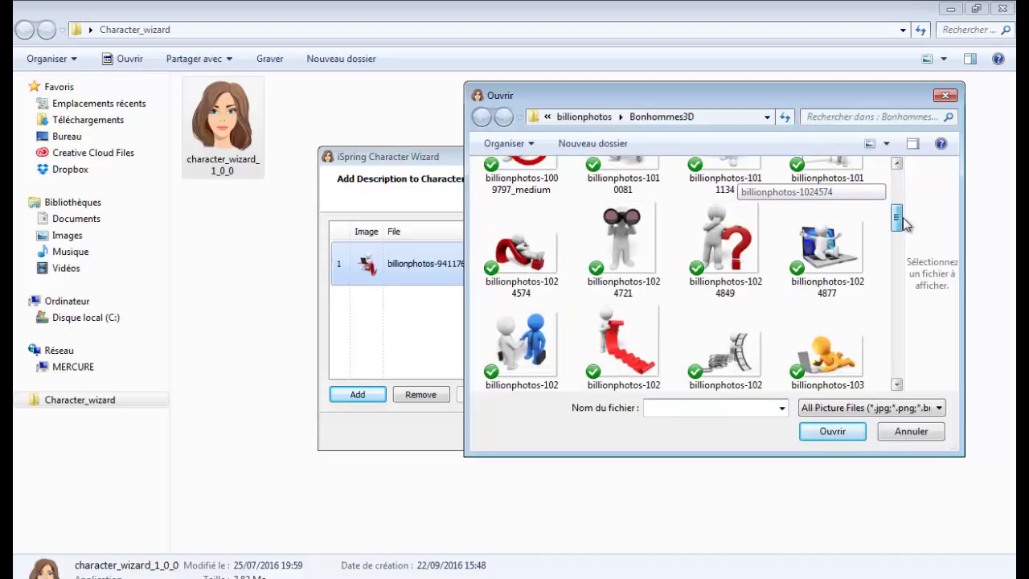
{"action": "left_click", "coordinate": [730, 254]}
{"action": "double_click", "coordinate": [731, 254]}
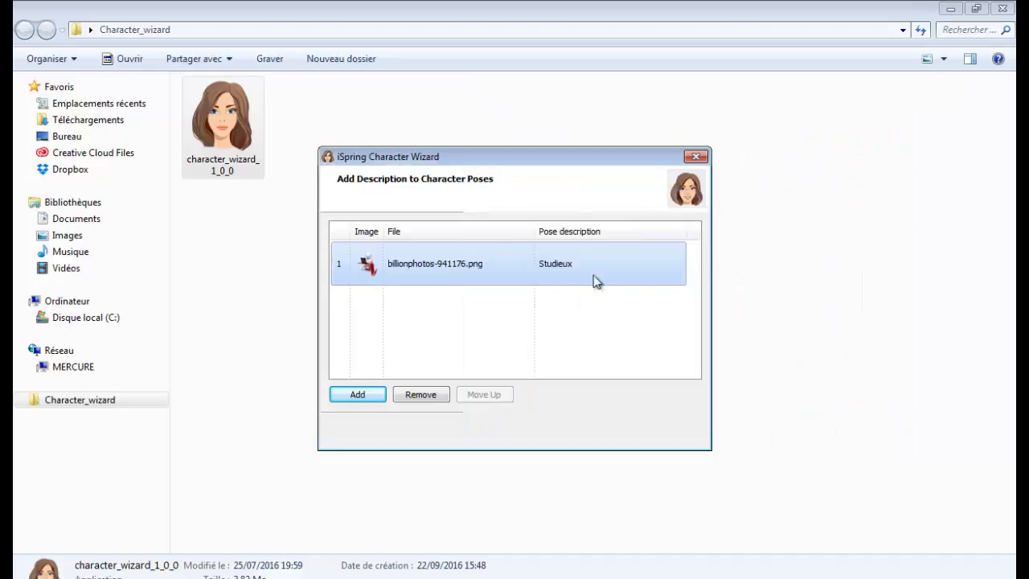
{"action": "left_click", "coordinate": [577, 308]}
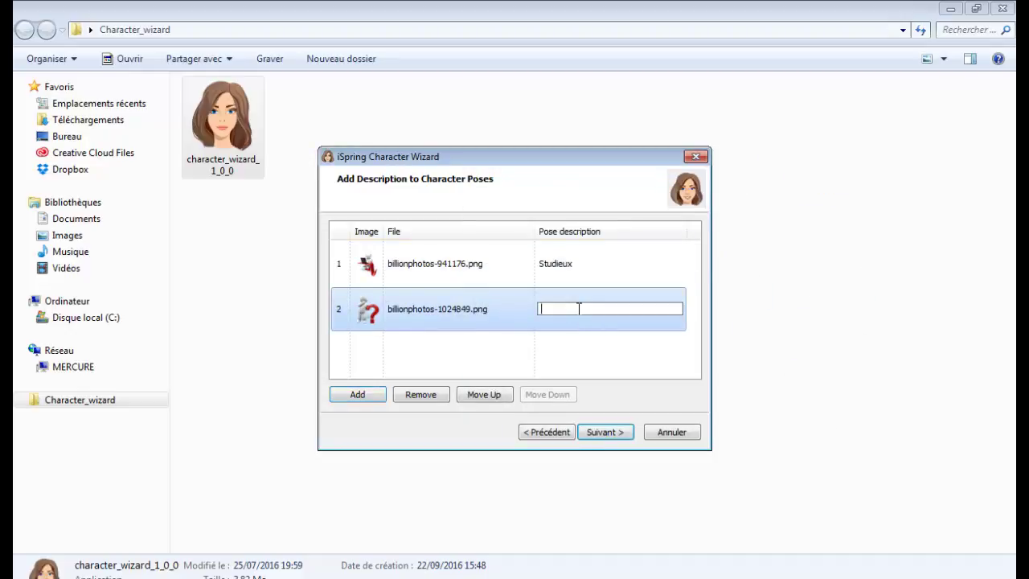
{"action": "type", "text": "Interrogatif"}
Add the jumping graduate figure billionphotos-1061358.png as the third pose and describe it as "Heureux".
{"action": "left_click", "coordinate": [362, 394]}
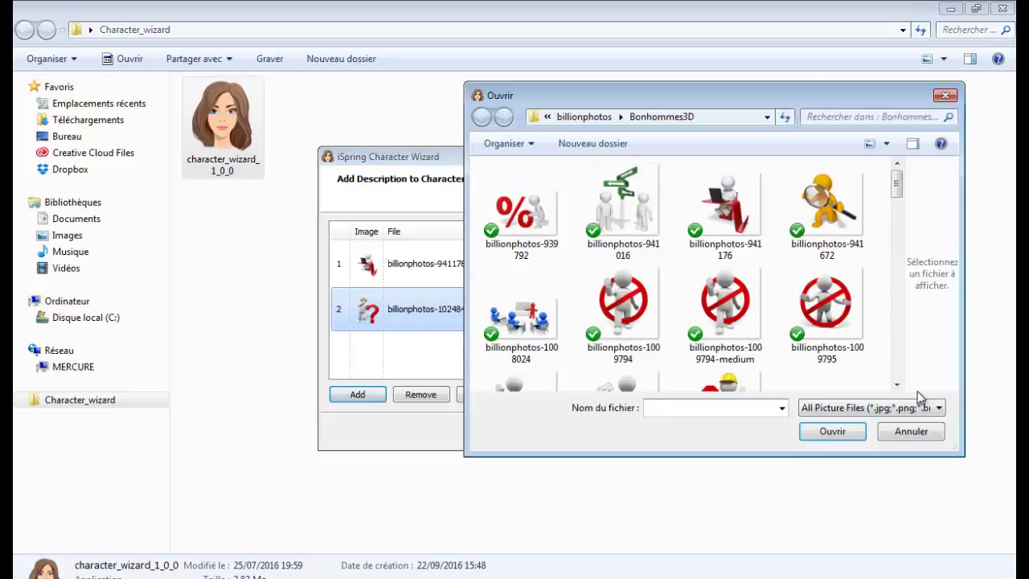
{"action": "left_click", "coordinate": [897, 386]}
{"action": "left_click", "coordinate": [897, 385]}
{"action": "left_click", "coordinate": [898, 385]}
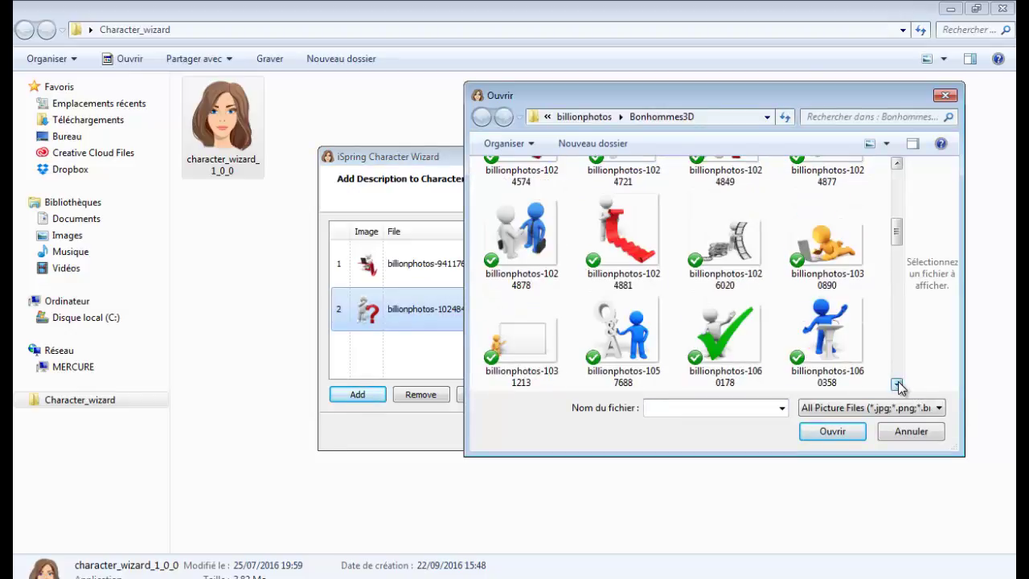
{"action": "left_click", "coordinate": [898, 385]}
{"action": "left_click", "coordinate": [897, 385]}
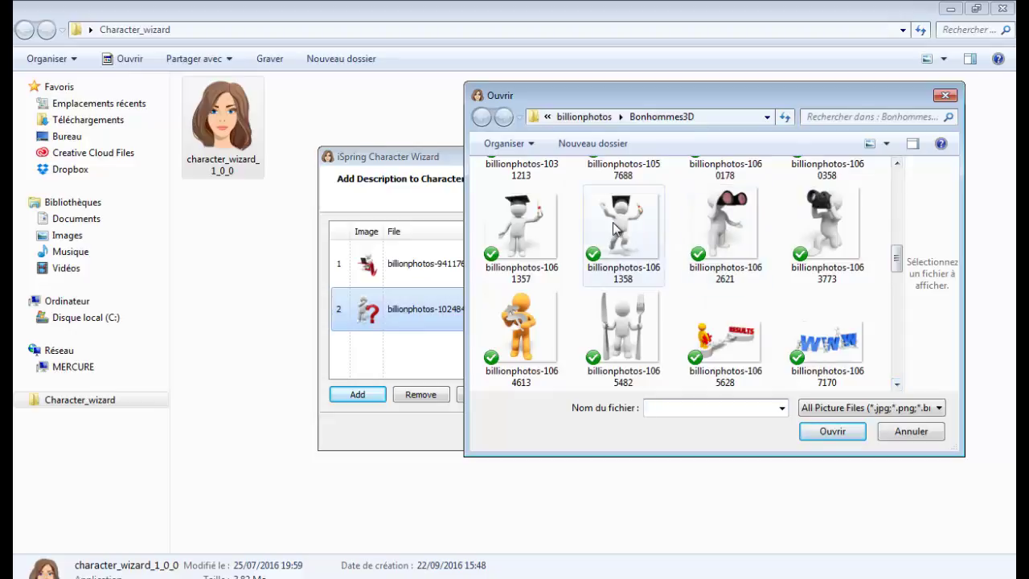
{"action": "double_click", "coordinate": [615, 229]}
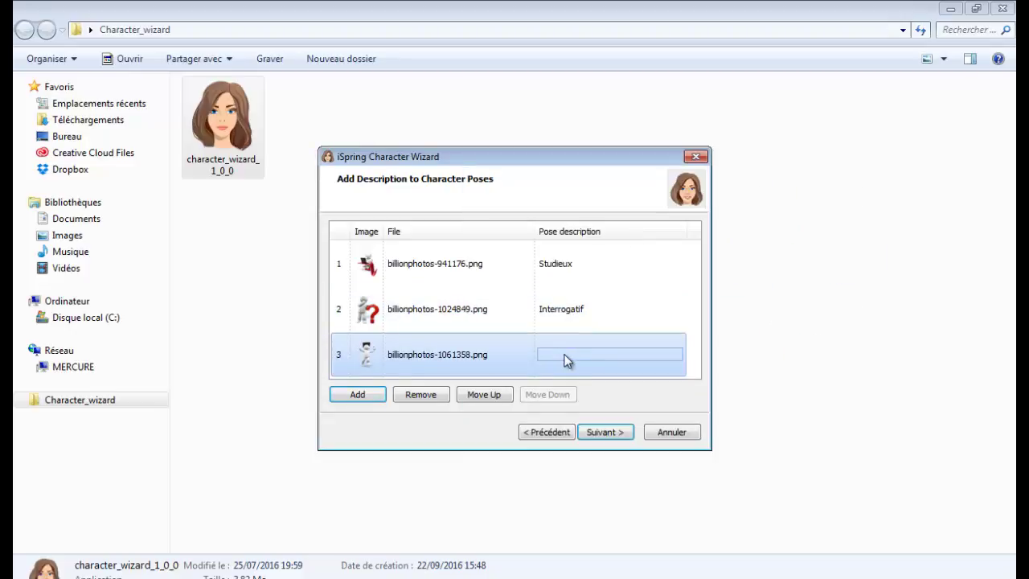
{"action": "left_click", "coordinate": [561, 351]}
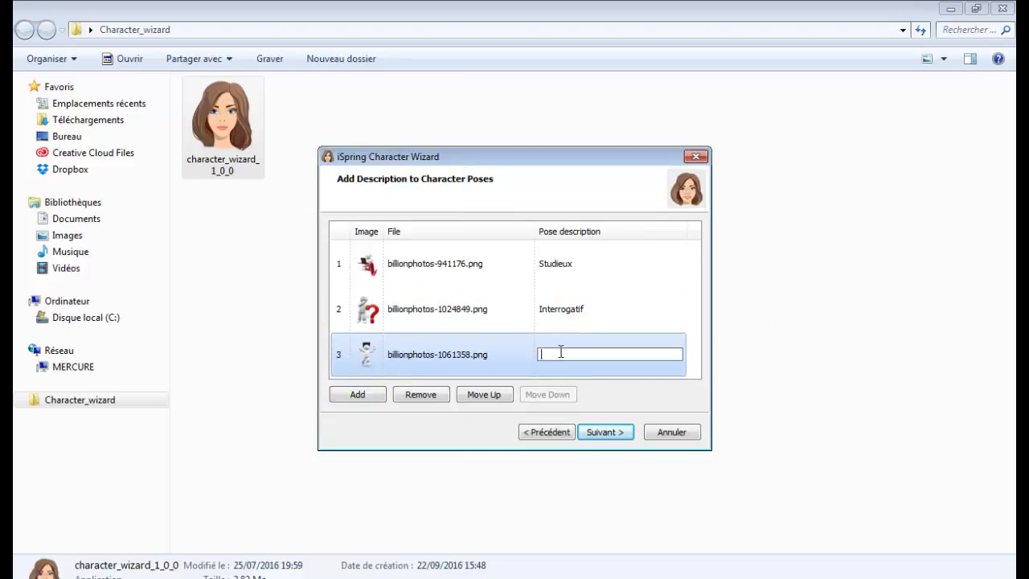
{"action": "type", "text": "Heureux"}
{"action": "left_click", "coordinate": [591, 320]}
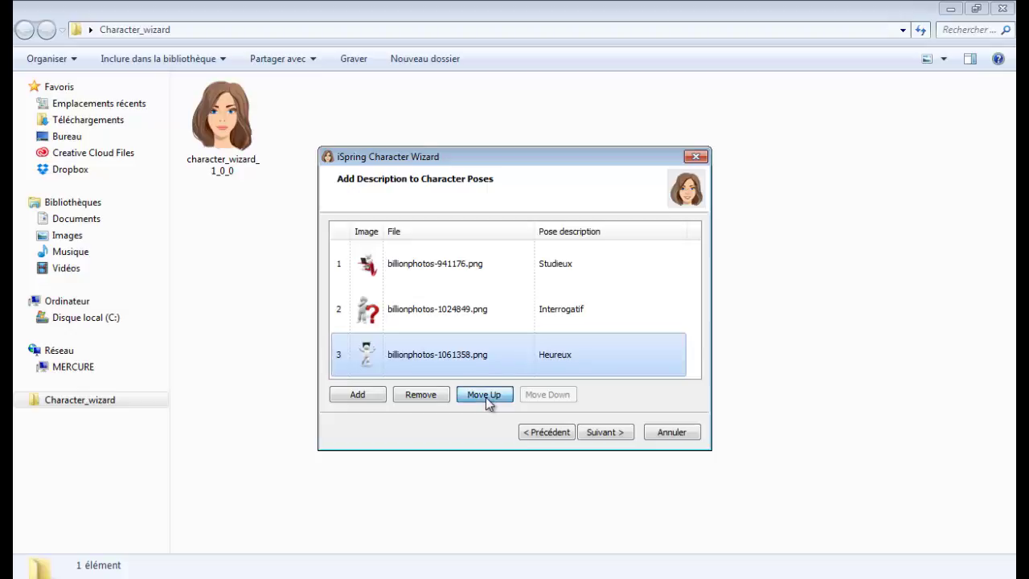
Try moving the Heureux pose to the head of the pose list and return it to third place.
{"action": "left_click", "coordinate": [486, 395]}
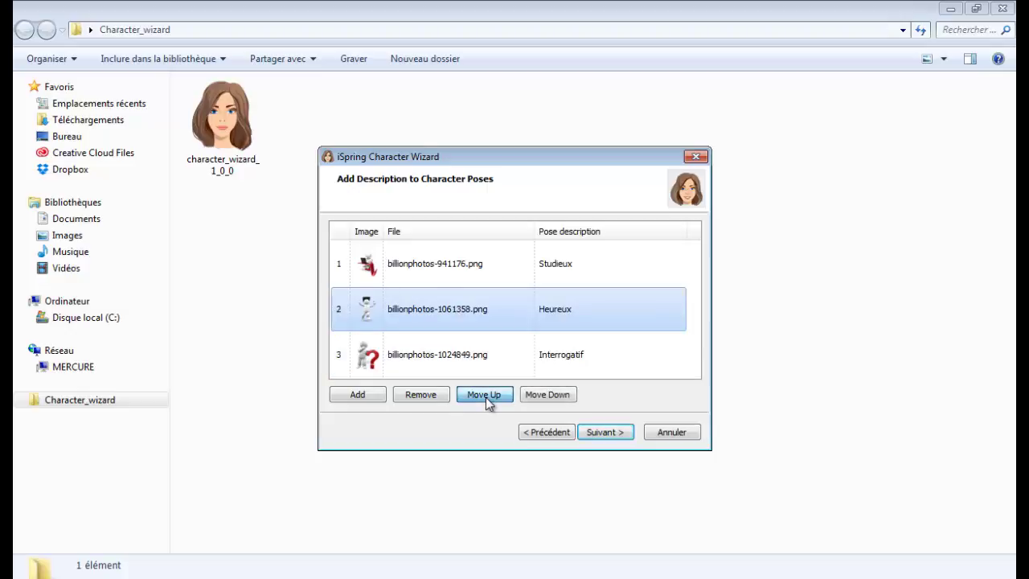
{"action": "left_click", "coordinate": [486, 398]}
{"action": "left_click", "coordinate": [537, 398]}
{"action": "left_click", "coordinate": [535, 398]}
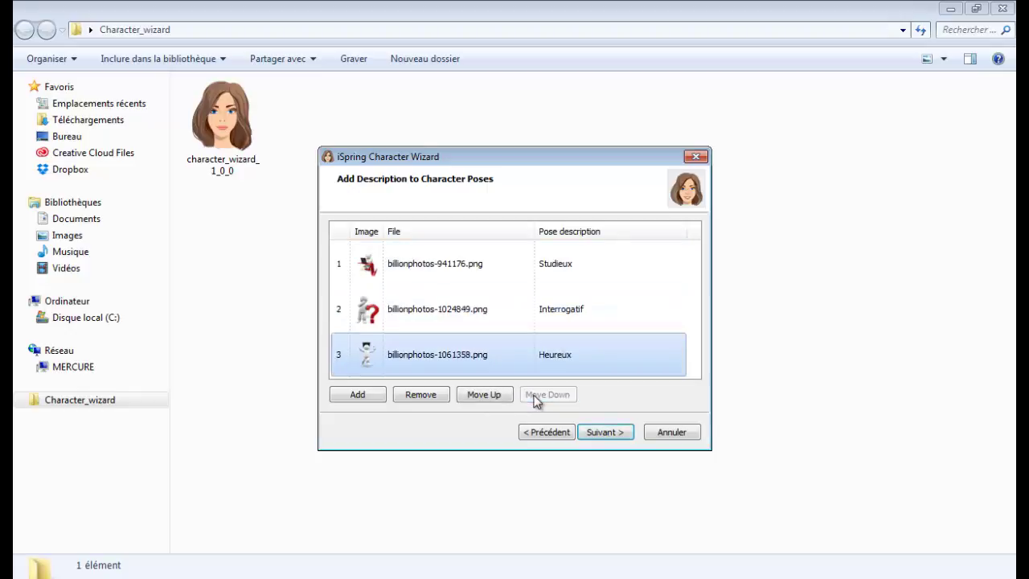
Proceed to the image quality settings and choose optimized images fitted into 1000 x 1600 pixels at 75% JPEG quality.
{"action": "left_click", "coordinate": [606, 434]}
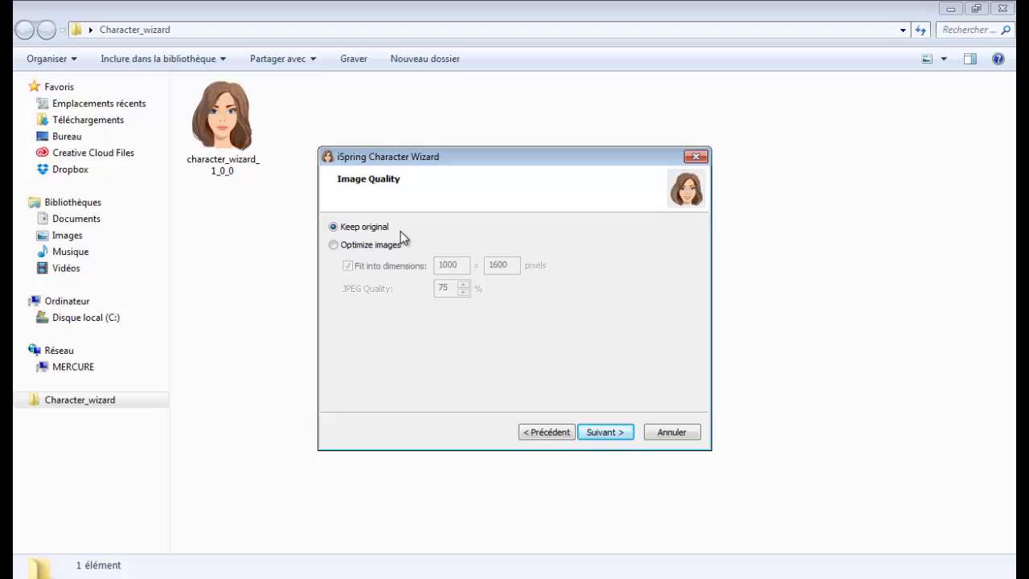
{"action": "left_click", "coordinate": [366, 244]}
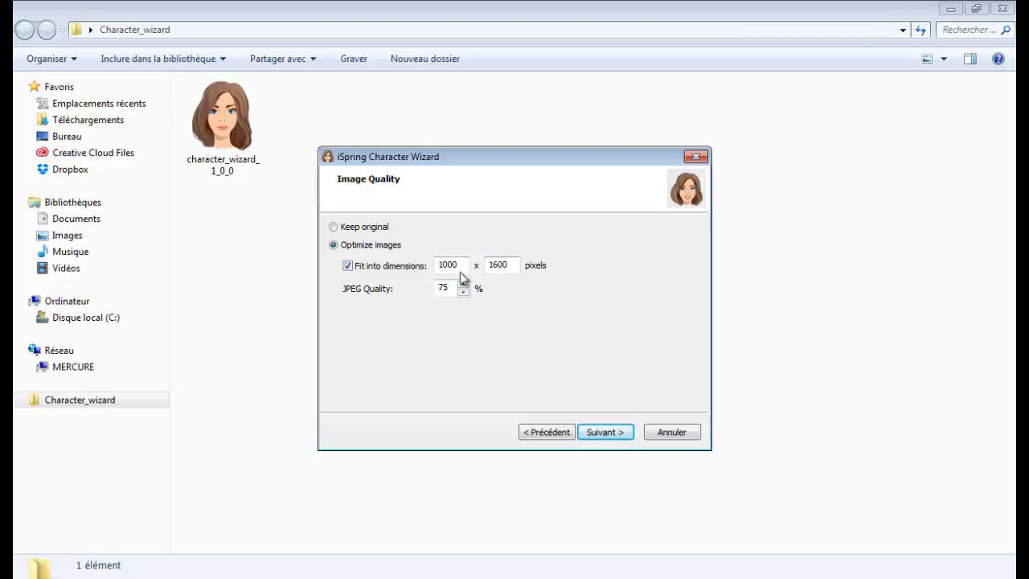
{"action": "left_click", "coordinate": [605, 433]}
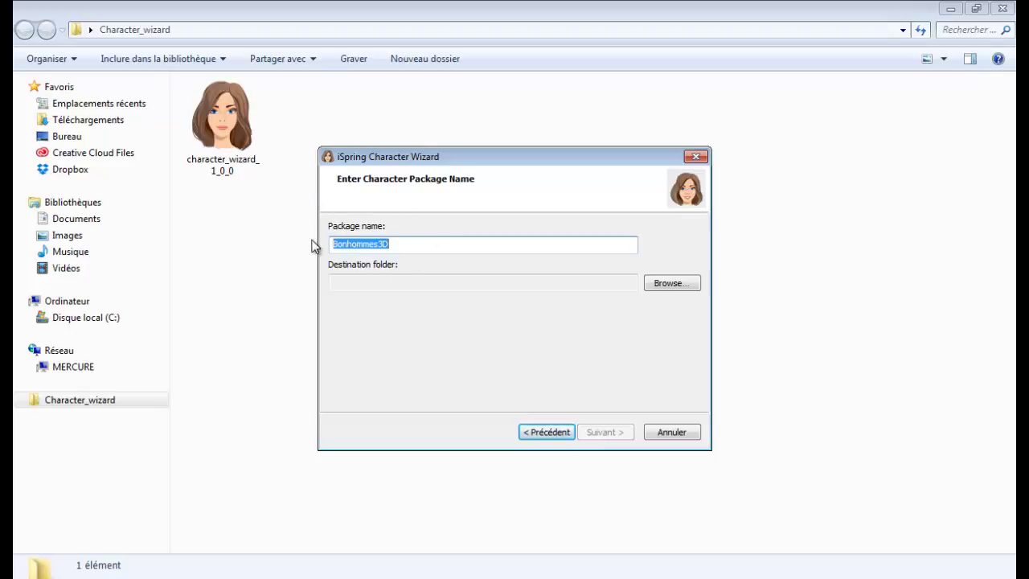
Set the Character_wizard folder on the desktop as the package destination, create the Bonhommes3D package, and finish the wizard.
{"action": "left_click", "coordinate": [669, 286]}
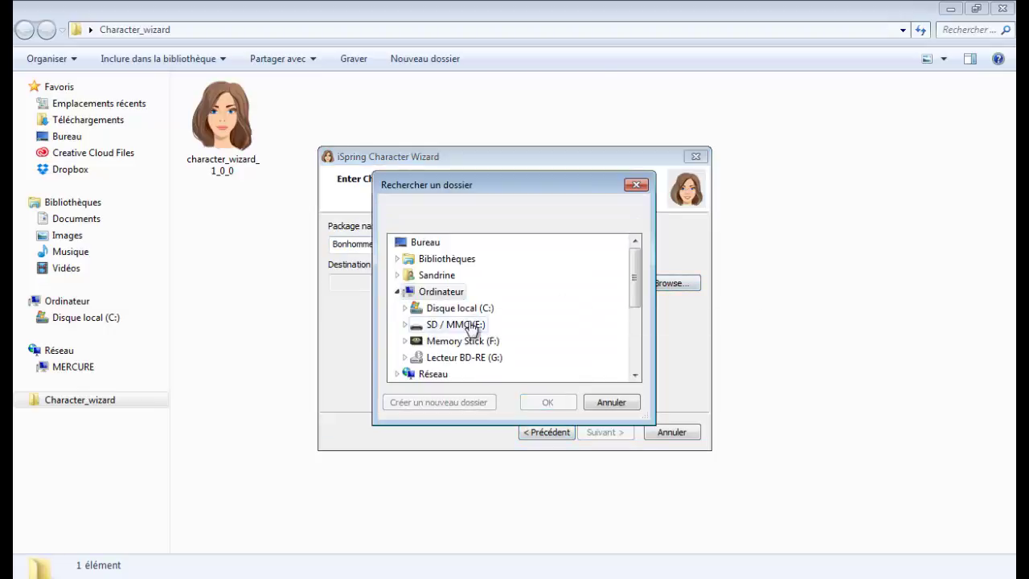
{"action": "left_click", "coordinate": [400, 244]}
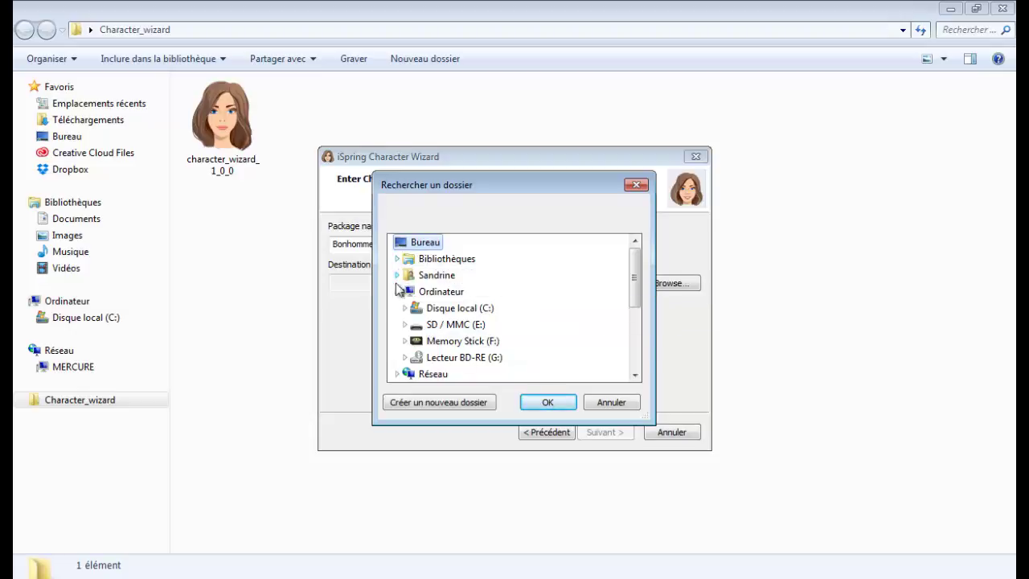
{"action": "double_click", "coordinate": [401, 295]}
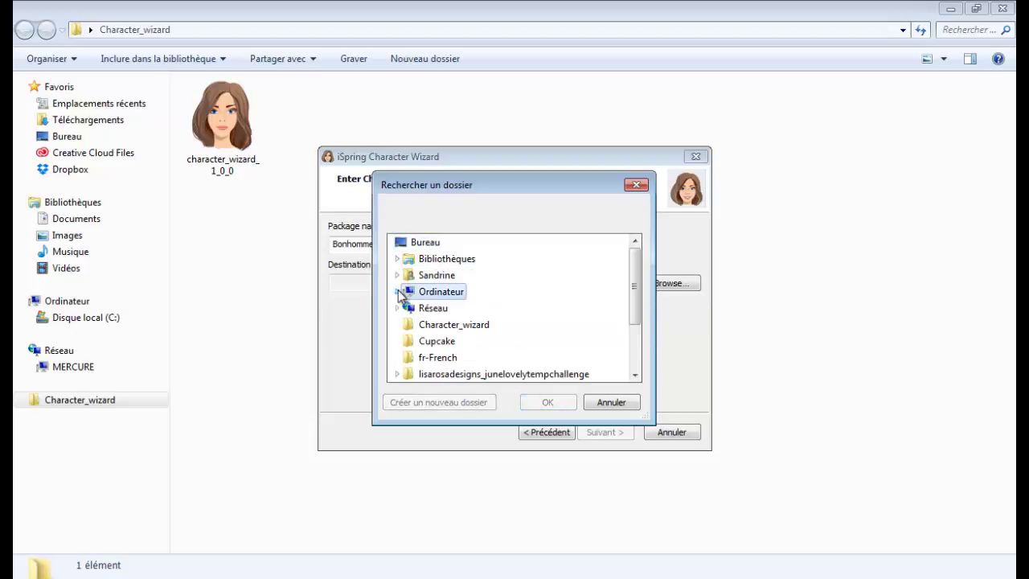
{"action": "left_click", "coordinate": [452, 325]}
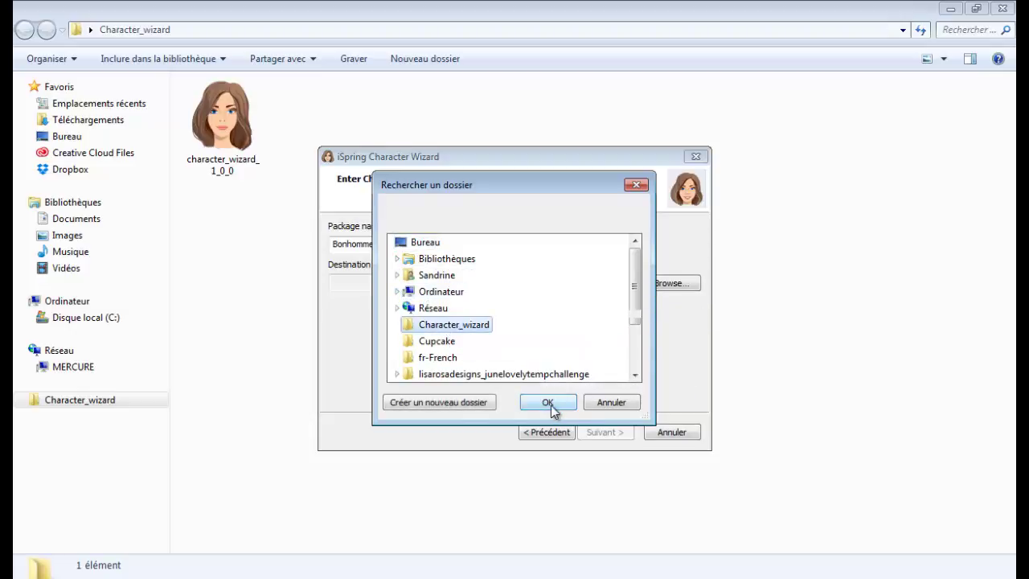
{"action": "left_click", "coordinate": [548, 403]}
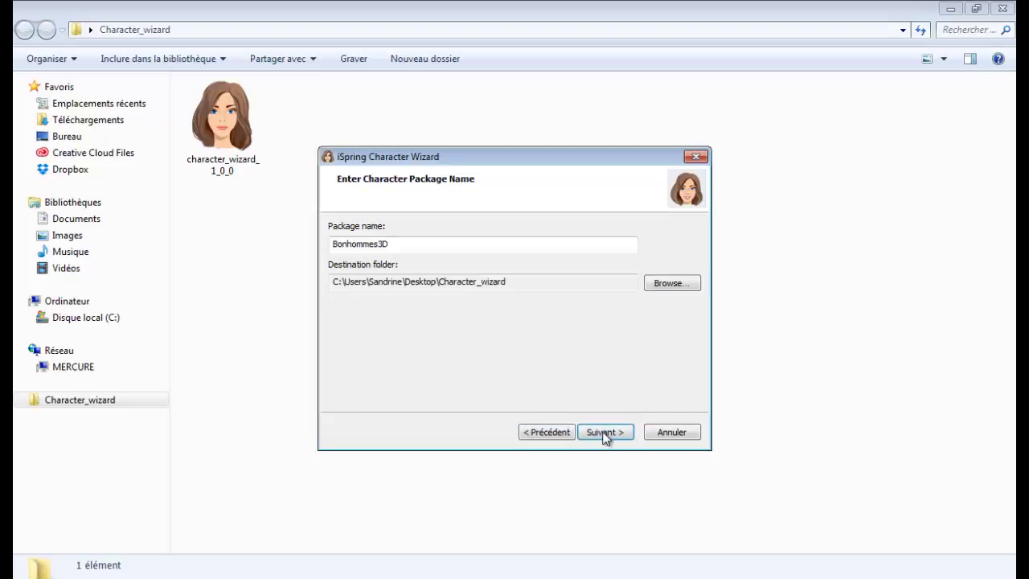
{"action": "left_click", "coordinate": [605, 435]}
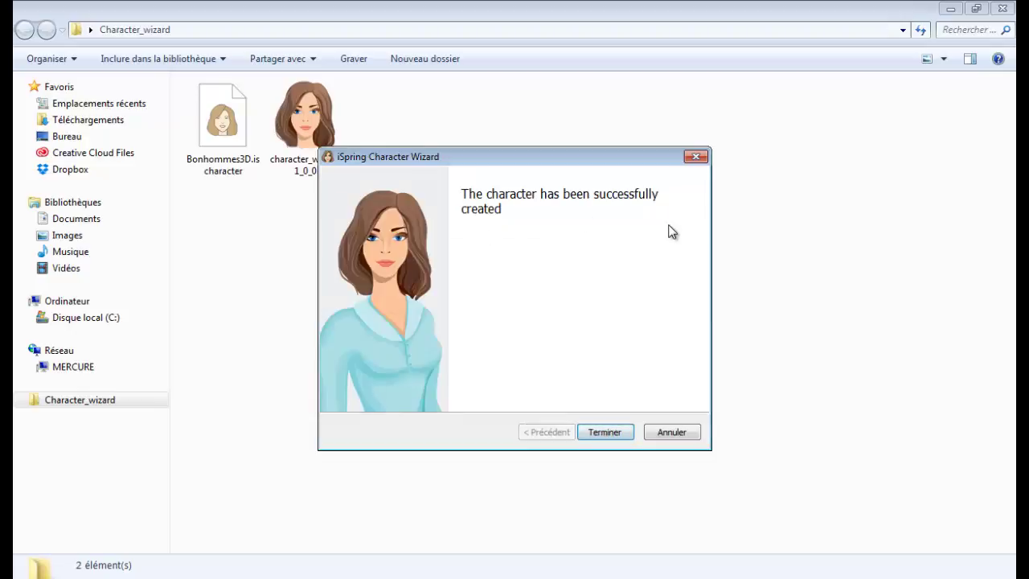
{"action": "left_click", "coordinate": [611, 432]}
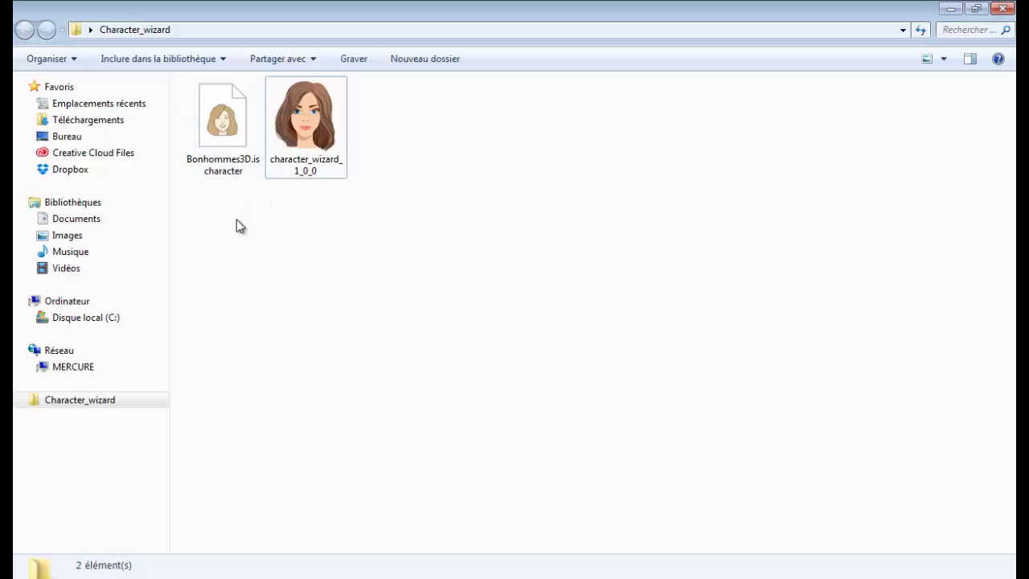
Install the Bonhommes3D character from its Bonhommes3D.ischaracter package file.
{"action": "double_click", "coordinate": [219, 138]}
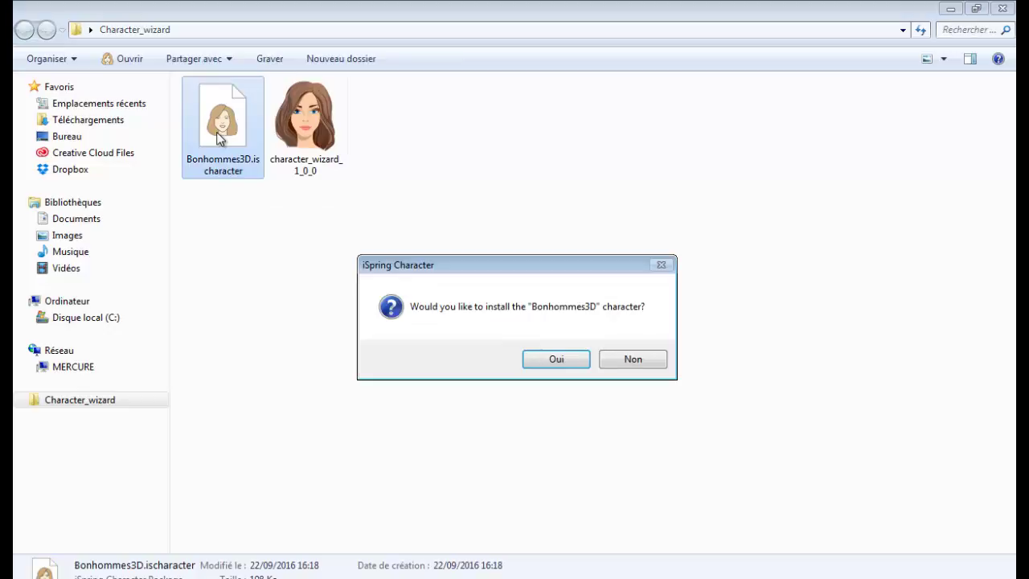
{"action": "left_click", "coordinate": [557, 361]}
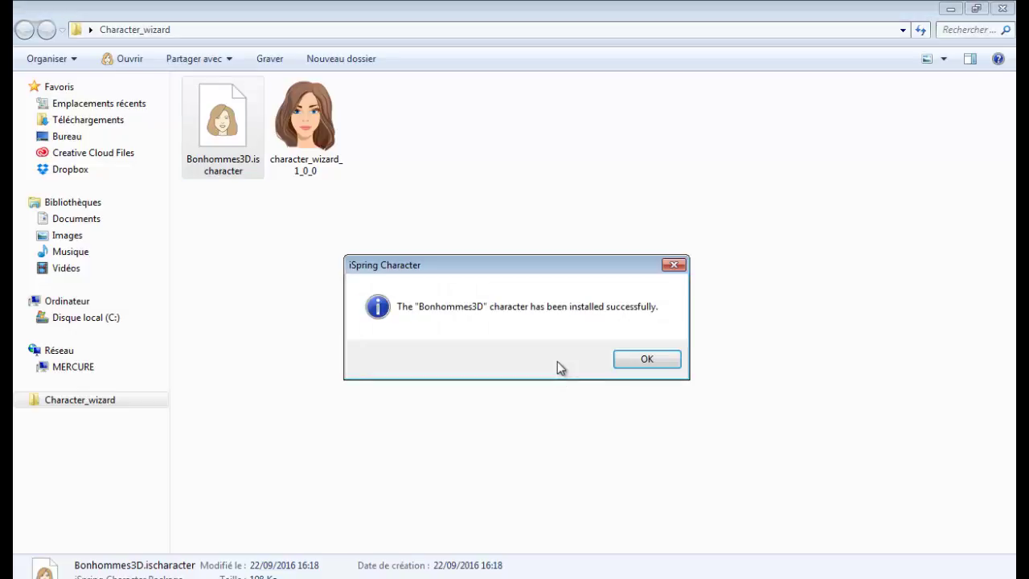
{"action": "left_click", "coordinate": [656, 362]}
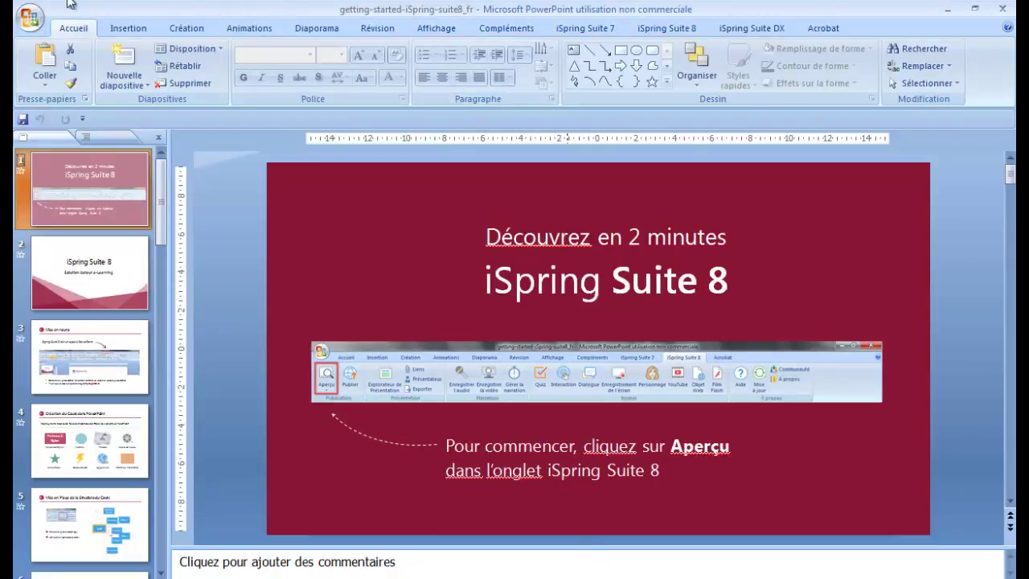
Switch to the getting-started-iSpring-suite8_fr presentation in PowerPoint and display the iSpring Suite 8 commands.
{"action": "left_click", "coordinate": [259, 148]}
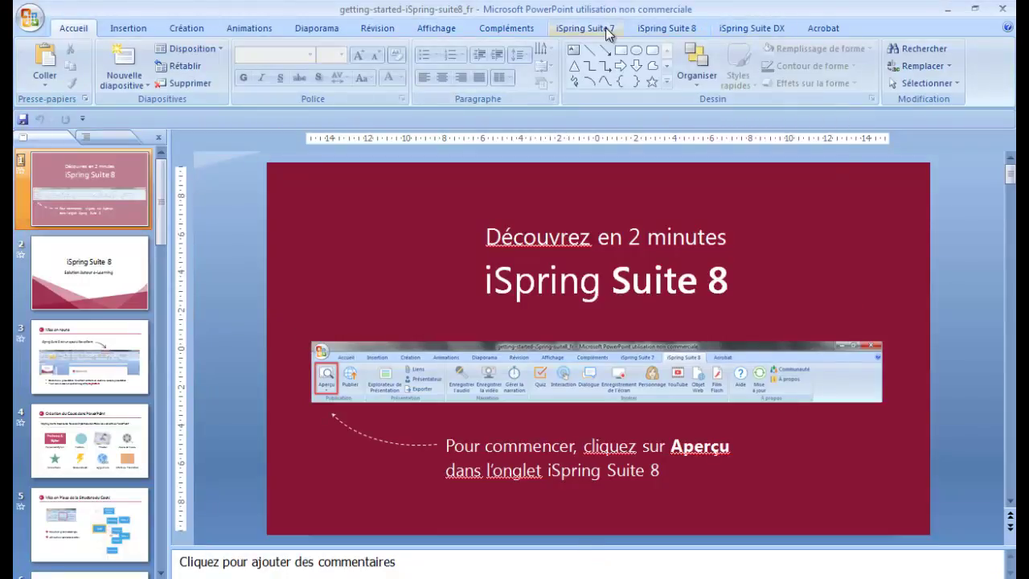
{"action": "left_click", "coordinate": [664, 32]}
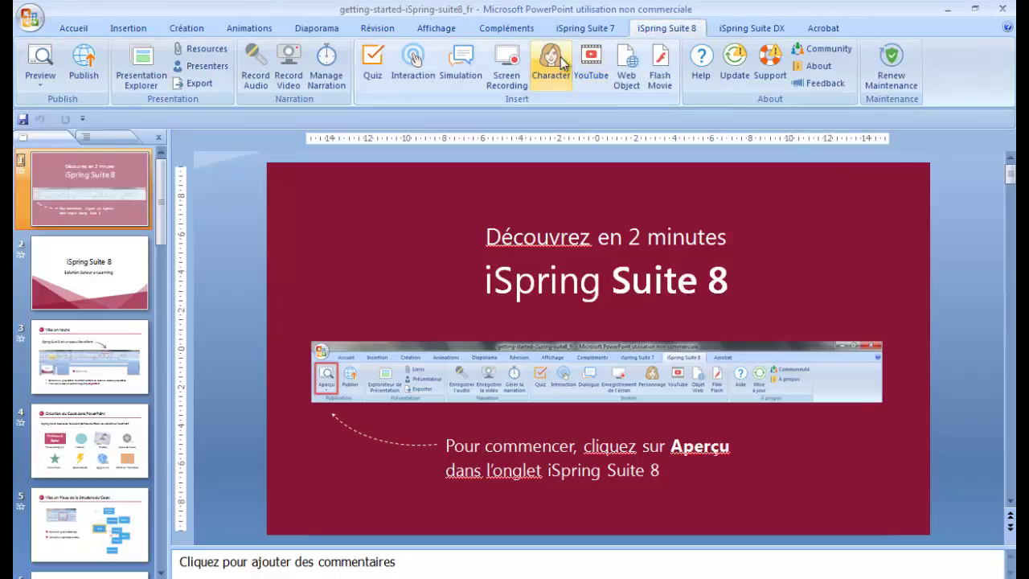